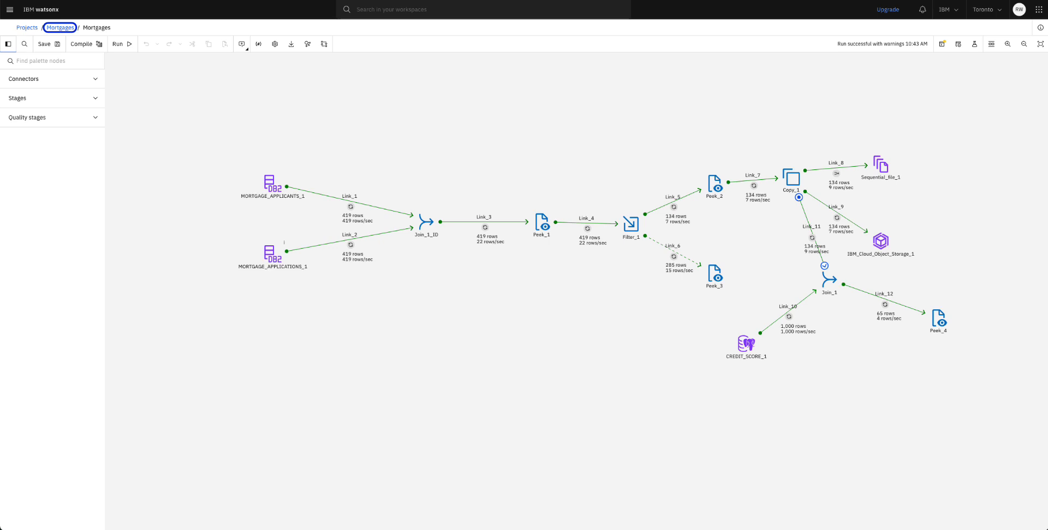
From the Mortgages project, start a new System metric alert in Data Observability.
{"action": "left_click", "coordinate": [60, 27]}
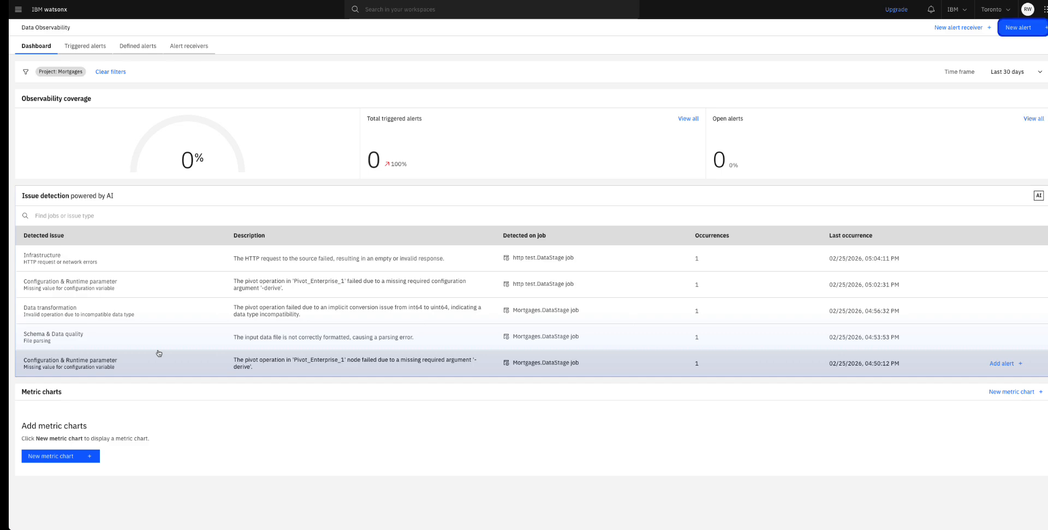
{"action": "key", "text": "Return"}
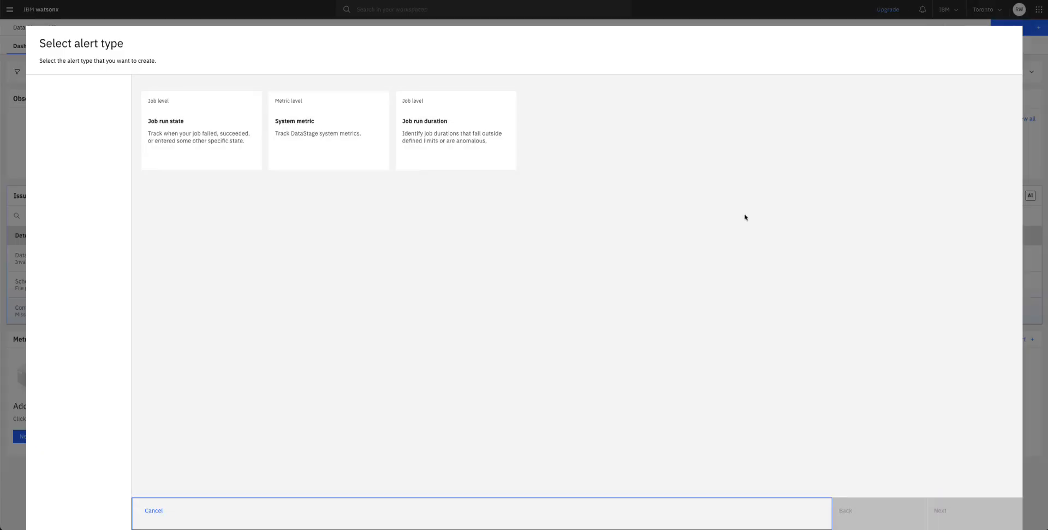
{"action": "left_click", "coordinate": [316, 140]}
{"action": "left_click", "coordinate": [967, 504]}
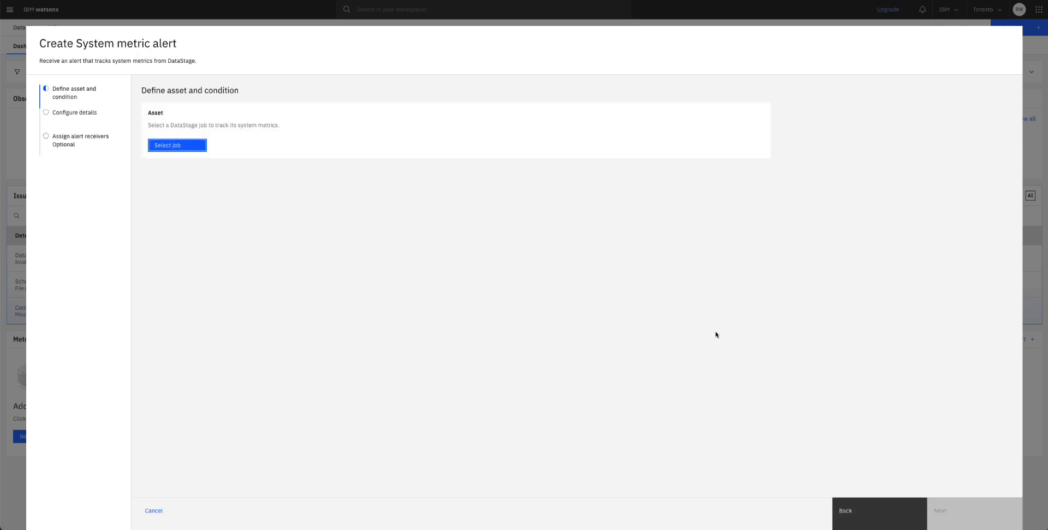
Add the Mortgages.DataStage job from the Mortgages workspace as the alert's tracked asset.
{"action": "left_click", "coordinate": [172, 145]}
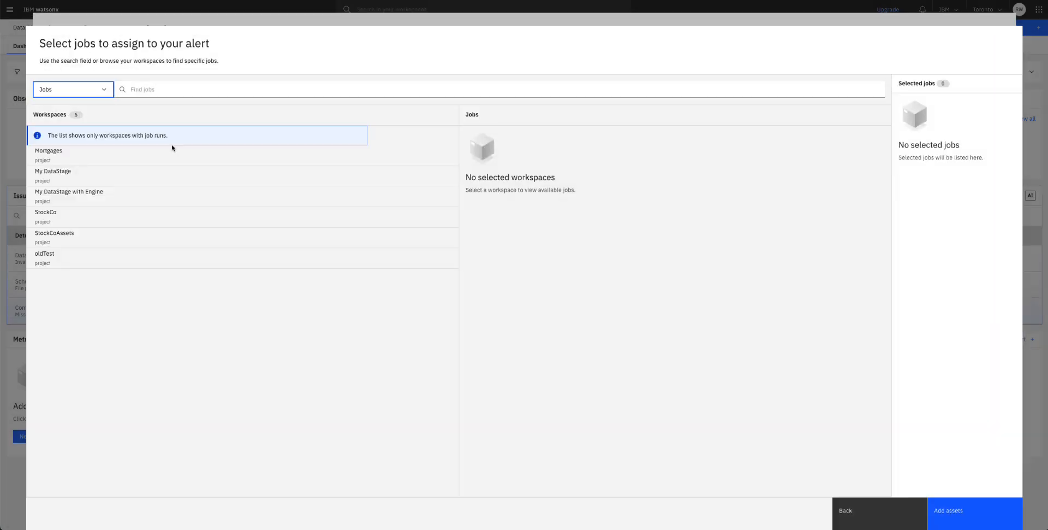
{"action": "left_click", "coordinate": [64, 157]}
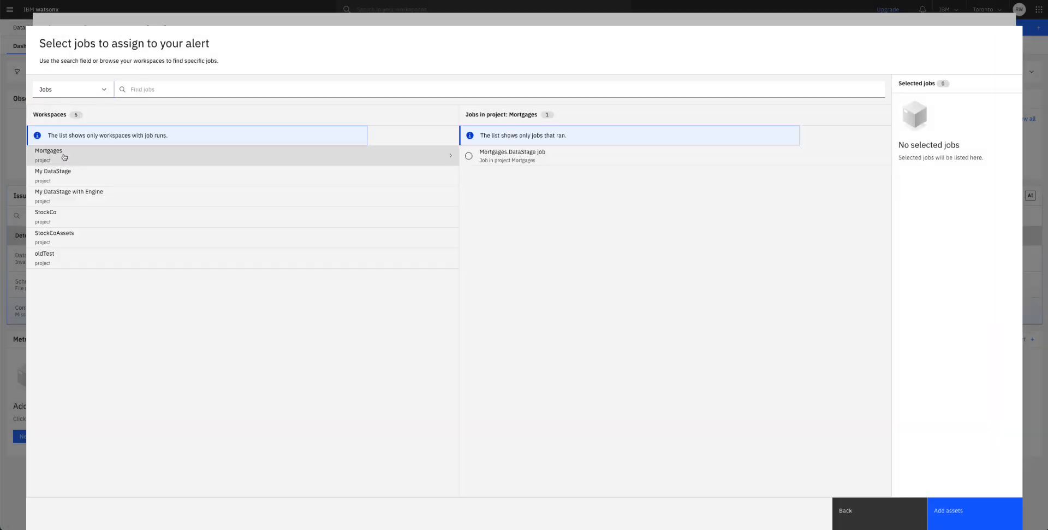
{"action": "left_click", "coordinate": [469, 156]}
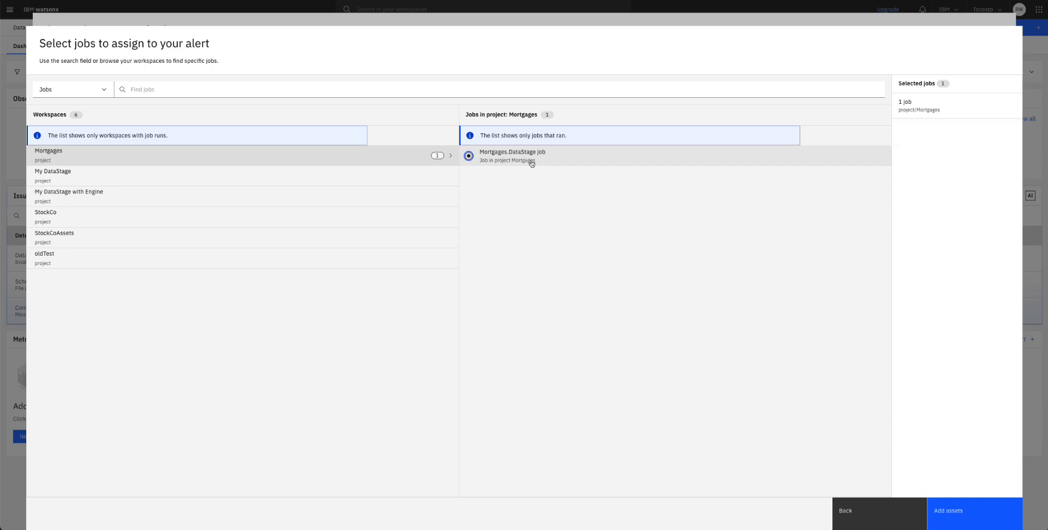
{"action": "left_click", "coordinate": [968, 510]}
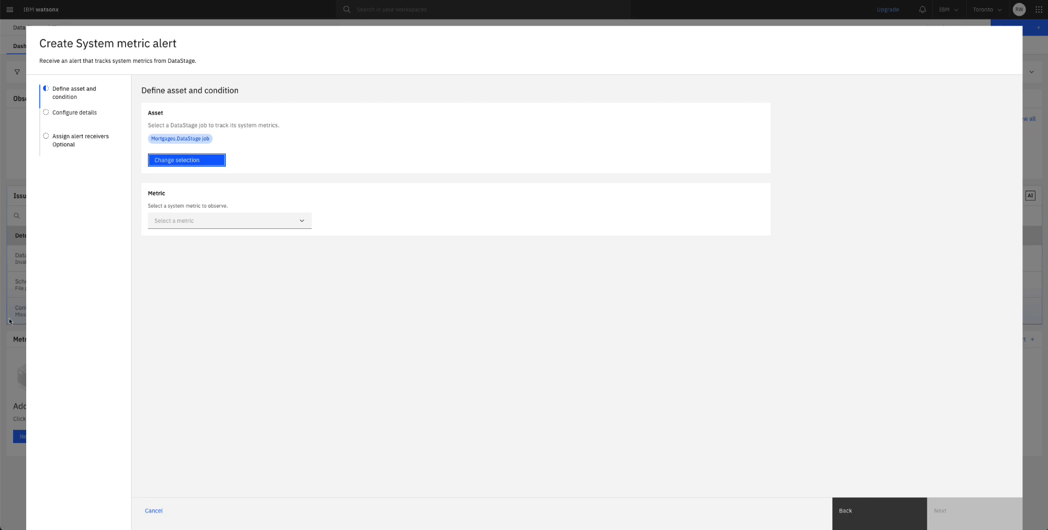
Choose the Filter_1 > Link_5 > Peek_2 rows written metric for the alert.
{"action": "left_click", "coordinate": [302, 221]}
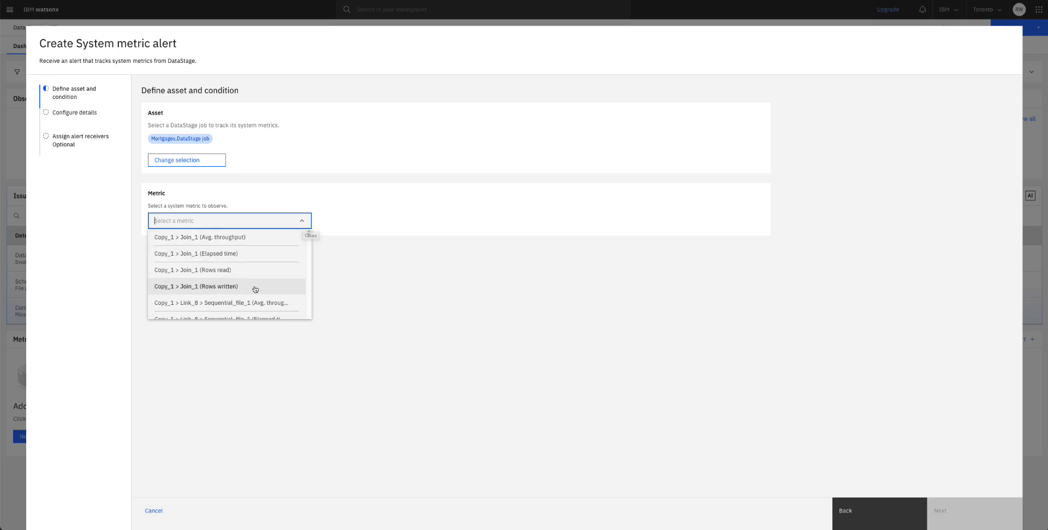
{"action": "scroll", "coordinate": [252, 293], "scroll_direction": "down", "scroll_amount": 1}
{"action": "scroll", "coordinate": [252, 292], "scroll_direction": "down", "scroll_amount": 10}
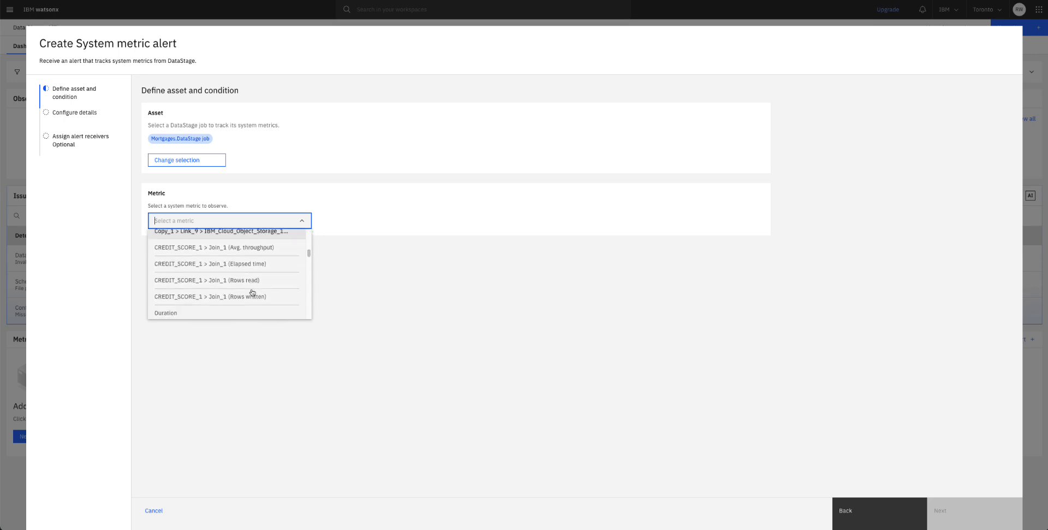
{"action": "scroll", "coordinate": [252, 293], "scroll_direction": "down", "scroll_amount": 5}
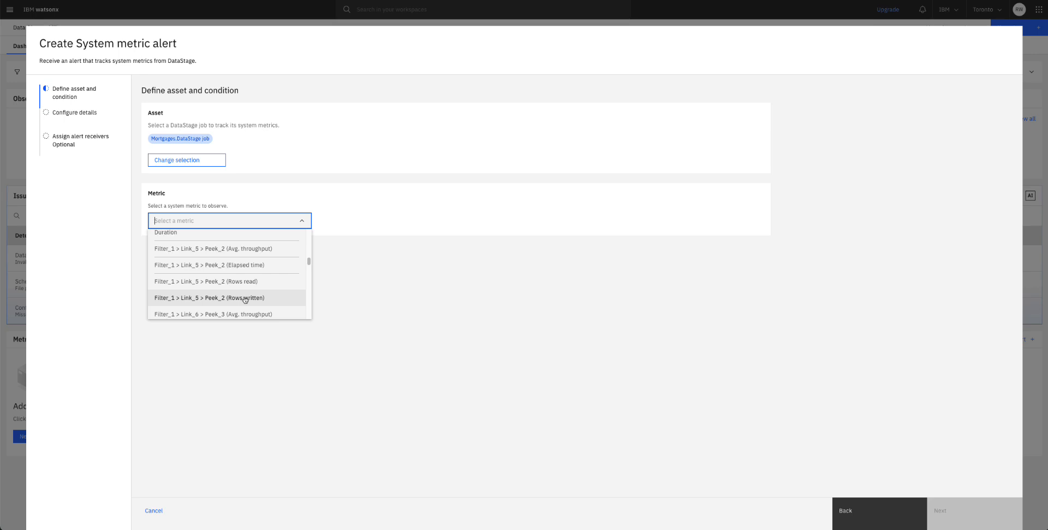
{"action": "left_click", "coordinate": [245, 298]}
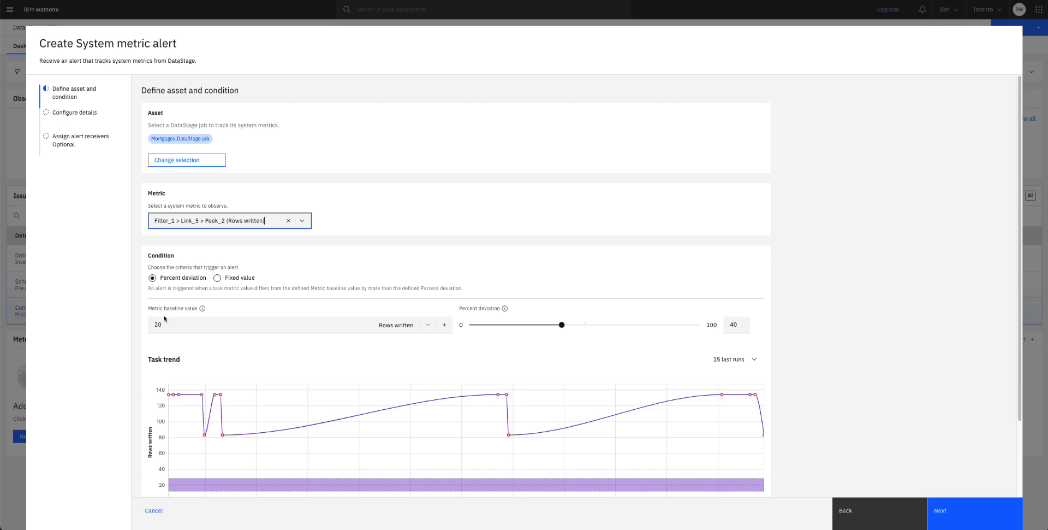
Set the baseline to 134 and the percent deviation to 5.
{"action": "left_click_drag", "start_coordinate": [164, 325], "coordinate": [154, 325]}
{"action": "type", "text": "134"}
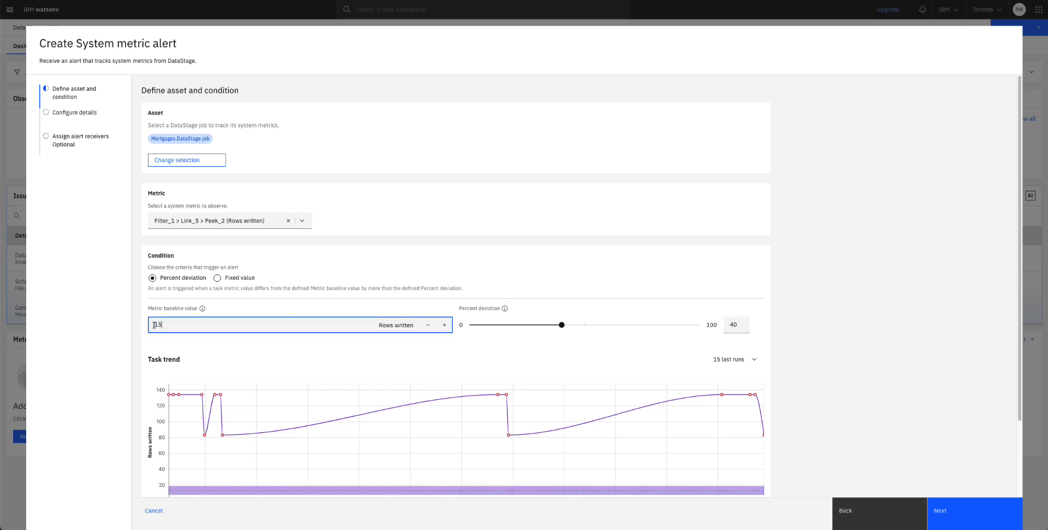
{"action": "left_click", "coordinate": [733, 326]}
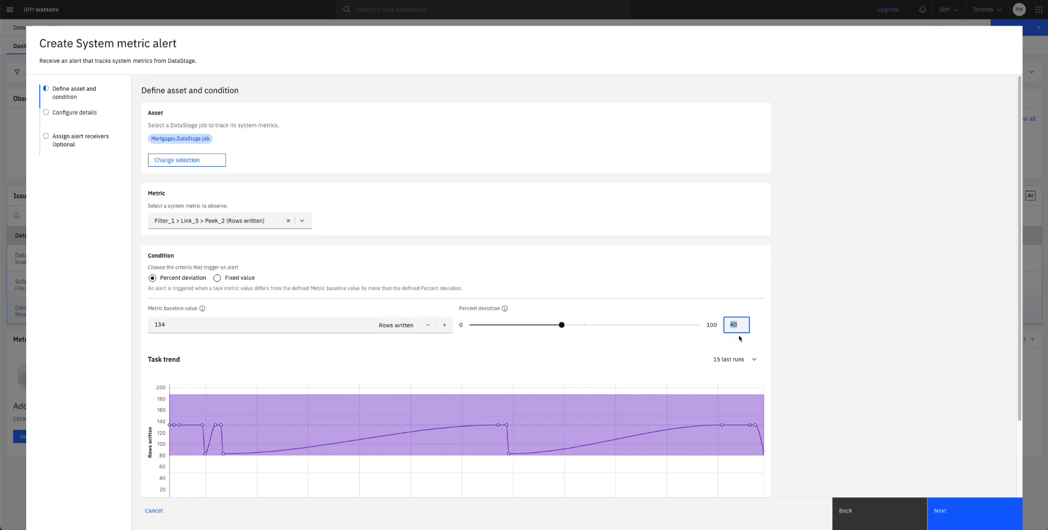
{"action": "type", "text": "5"}
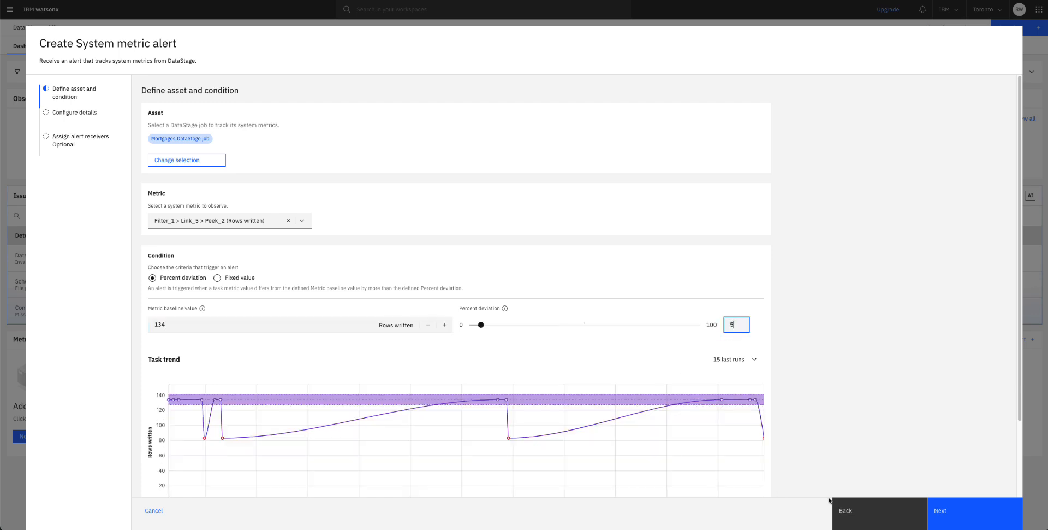
{"action": "left_click", "coordinate": [971, 518]}
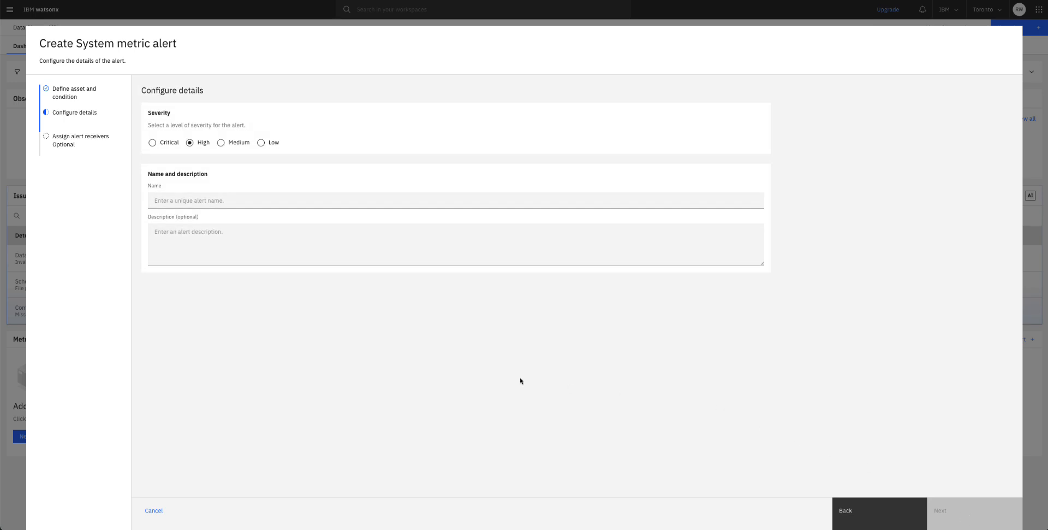
Name the alert onlineAll and advance to the alert receivers step.
{"action": "left_click", "coordinate": [164, 201]}
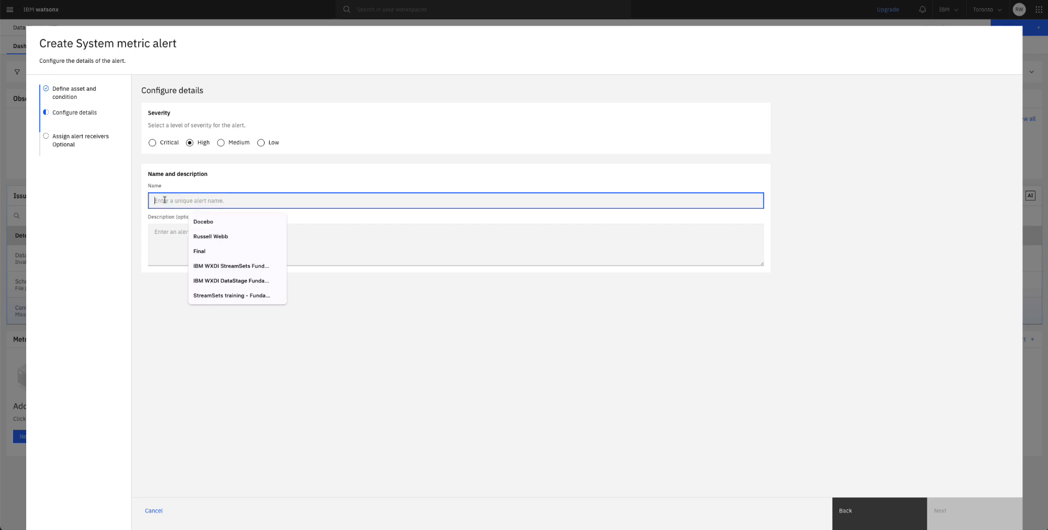
{"action": "type", "text": "onlineAll"}
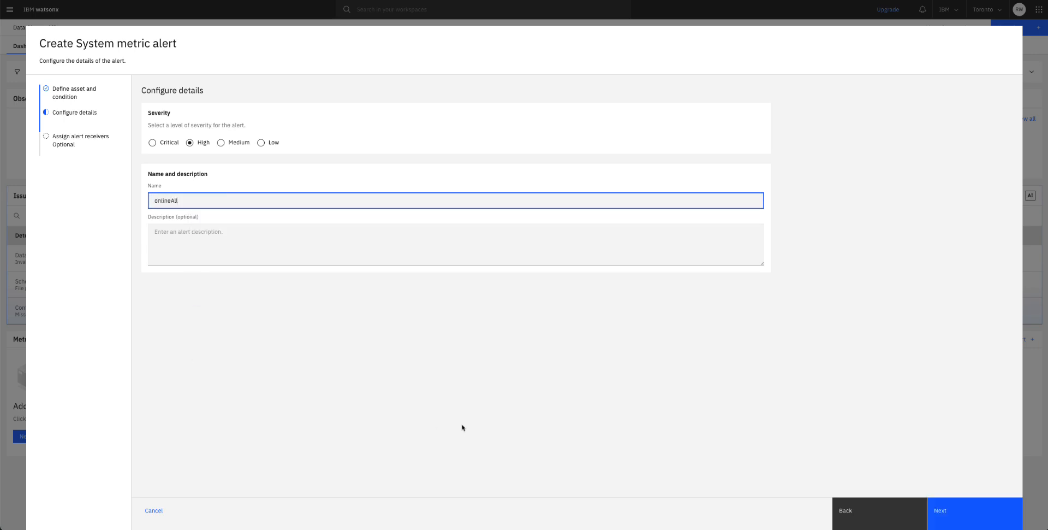
{"action": "left_click", "coordinate": [966, 512]}
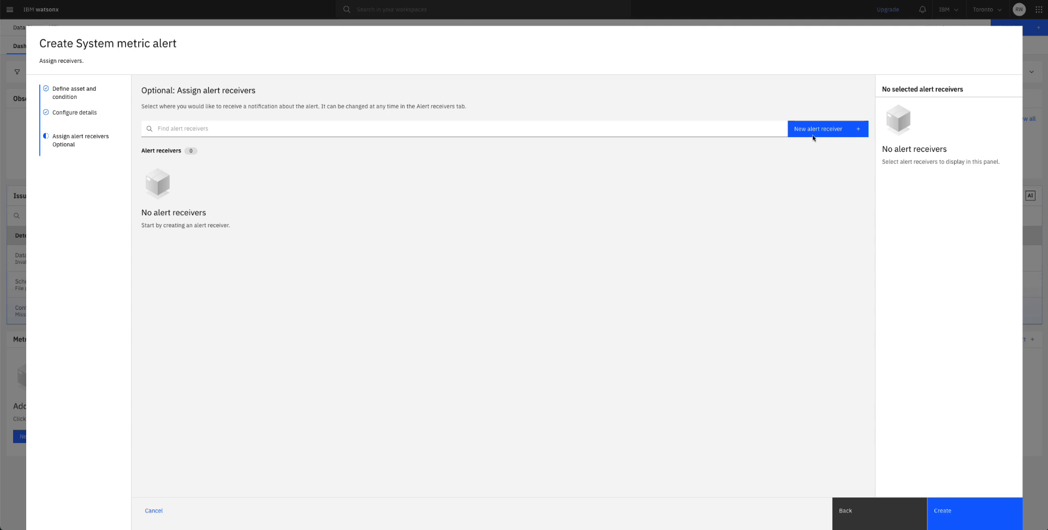
{"action": "key", "text": "Tab"}
Start a new Custom webhook alert receiver and reach its configuration form.
{"action": "left_click", "coordinate": [830, 134]}
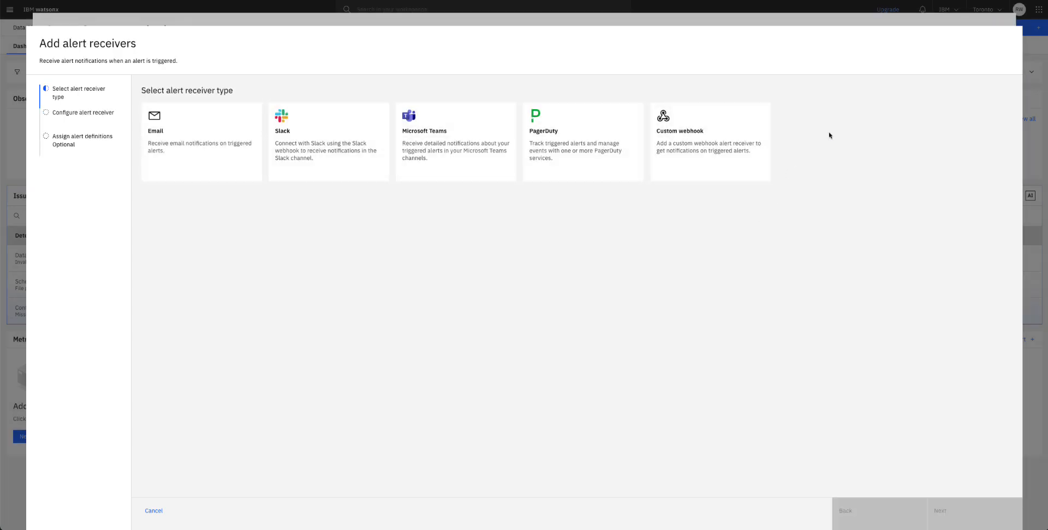
{"action": "left_click", "coordinate": [693, 145]}
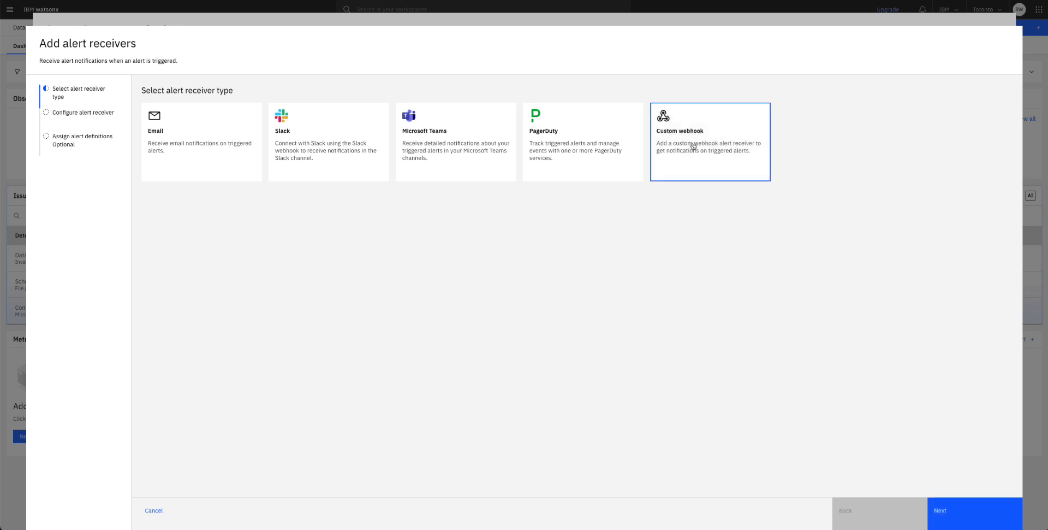
{"action": "left_click", "coordinate": [1010, 511]}
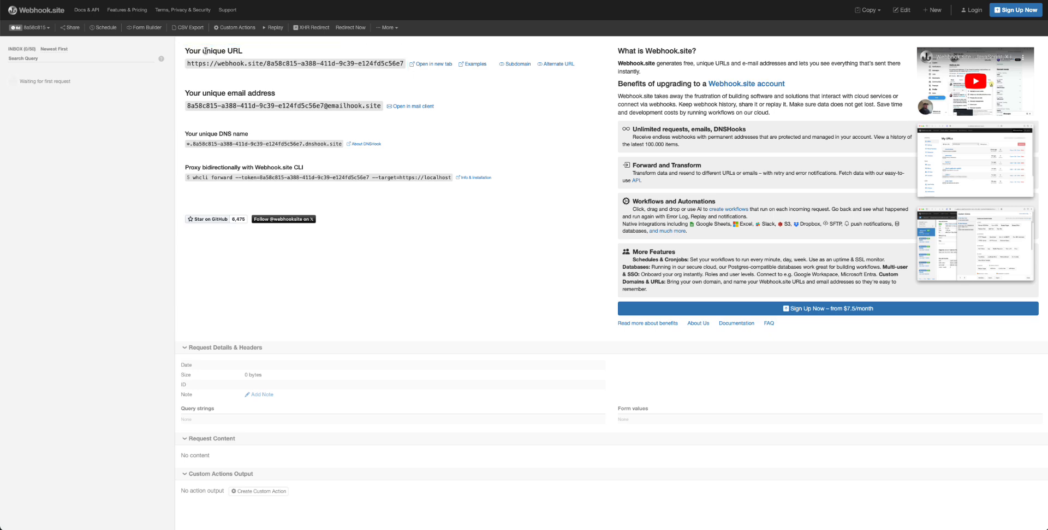
Copy the unique webhook URL from Webhook.site to the clipboard.
{"action": "left_click", "coordinate": [308, 64]}
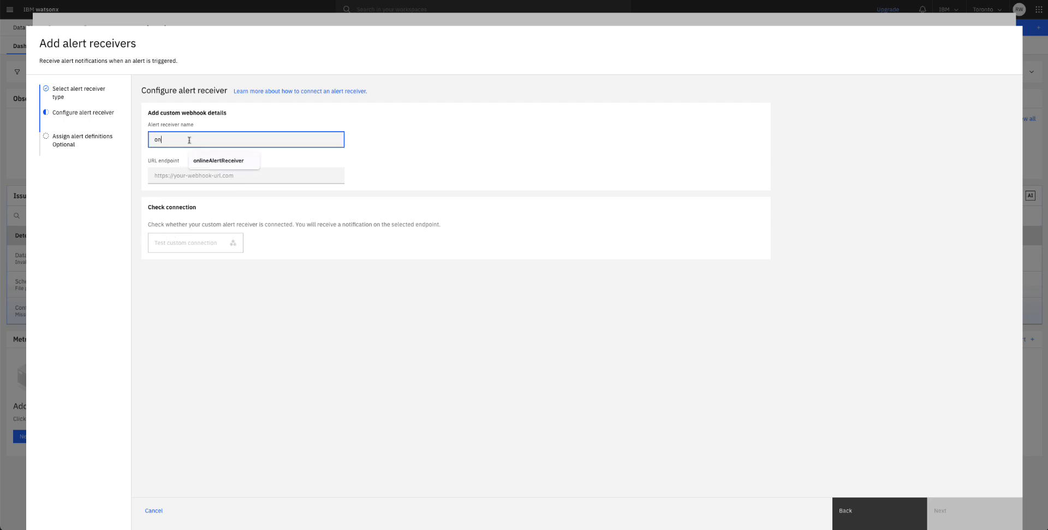
Name the webhook receiver onlineAlertReceiver and paste the copied URL as its endpoint.
{"action": "left_click", "coordinate": [190, 140]}
{"action": "type", "text": "onlineAlertReceiver"}
{"action": "left_click", "coordinate": [183, 175]}
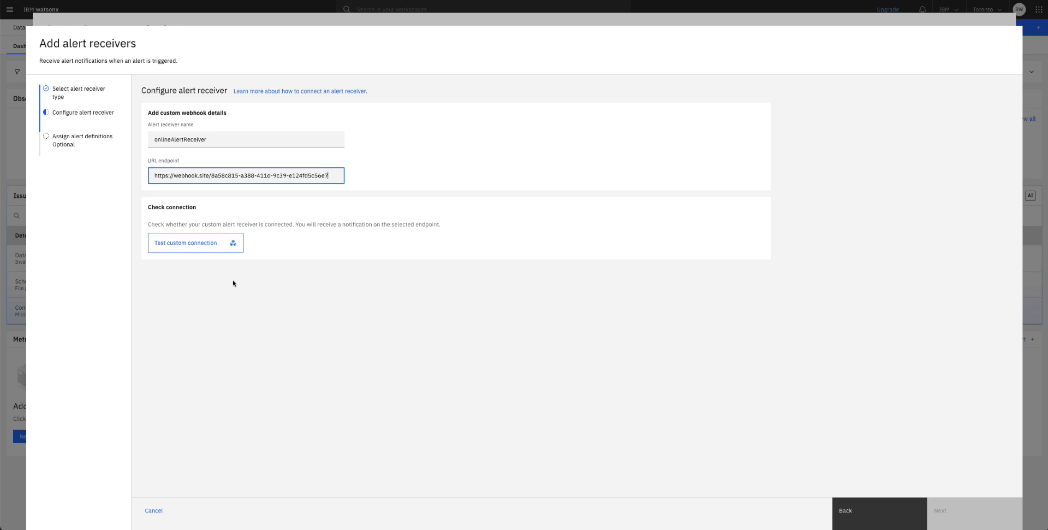
Send a test notification, confirm it arrived on Webhook.site, and proceed to alert definitions.
{"action": "left_click", "coordinate": [202, 248]}
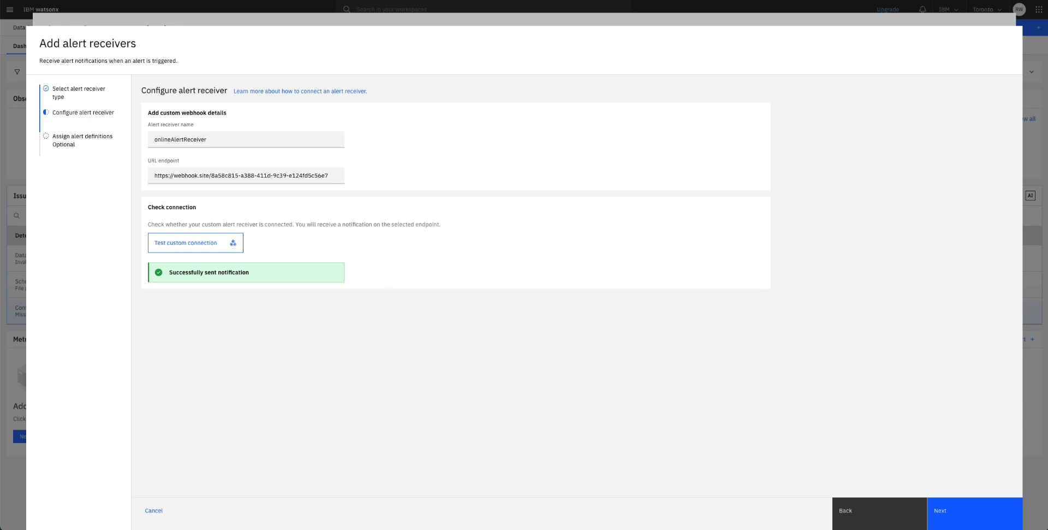
{"action": "left_click", "coordinate": [939, 0]}
{"action": "left_click", "coordinate": [966, 521]}
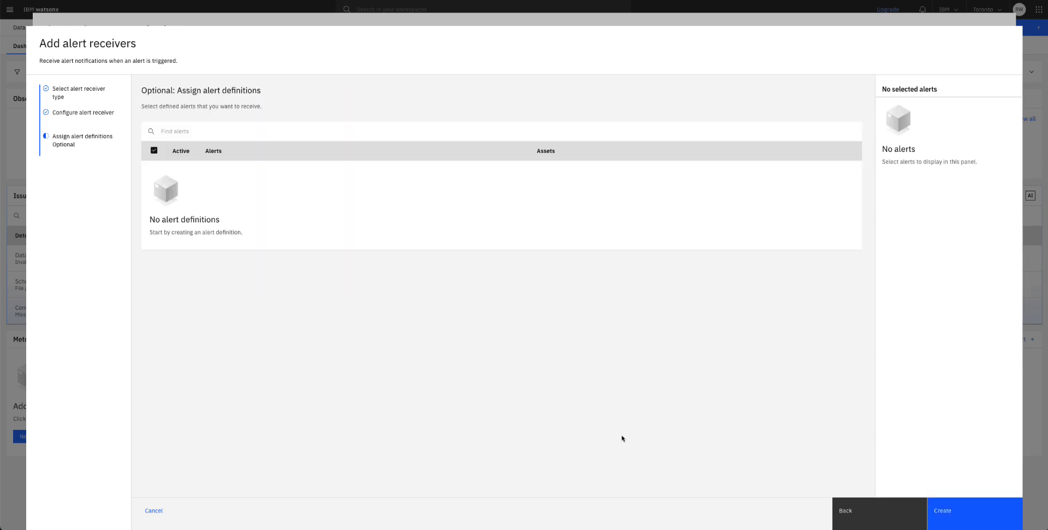
Save the receiver, then create the alert with onlineAlertReceiver assigned under Custom webhook.
{"action": "left_click", "coordinate": [956, 510]}
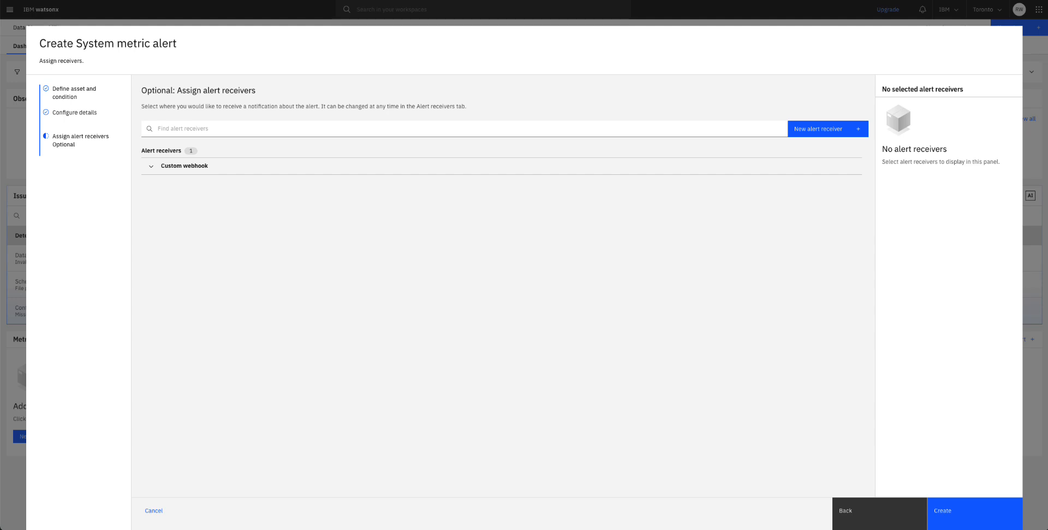
{"action": "left_click", "coordinate": [151, 166]}
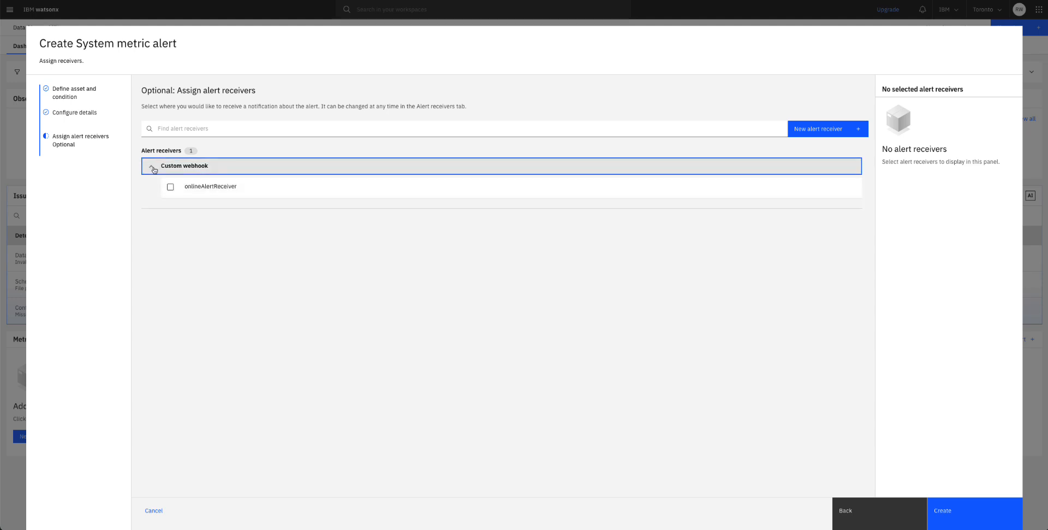
{"action": "left_click", "coordinate": [170, 187]}
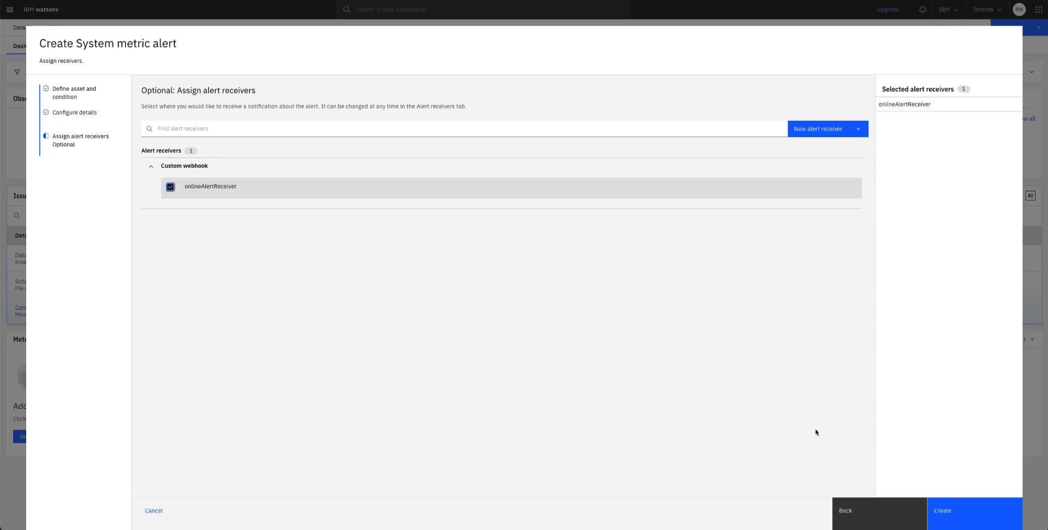
{"action": "left_click", "coordinate": [971, 516]}
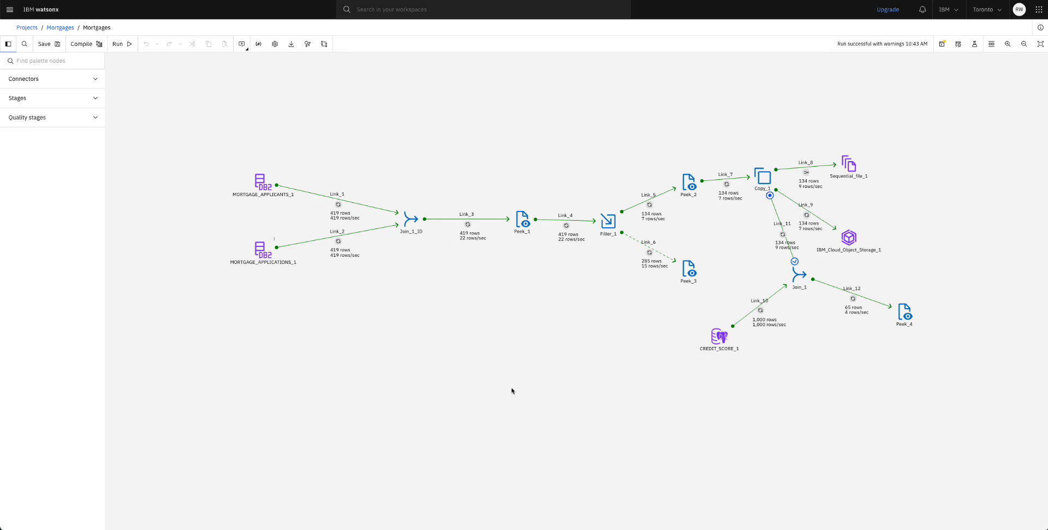
Compile and run the Mortgages flow, then check Data Observability for triggered alerts.
{"action": "scroll", "coordinate": [672, 210], "scroll_direction": "up", "scroll_amount": 5}
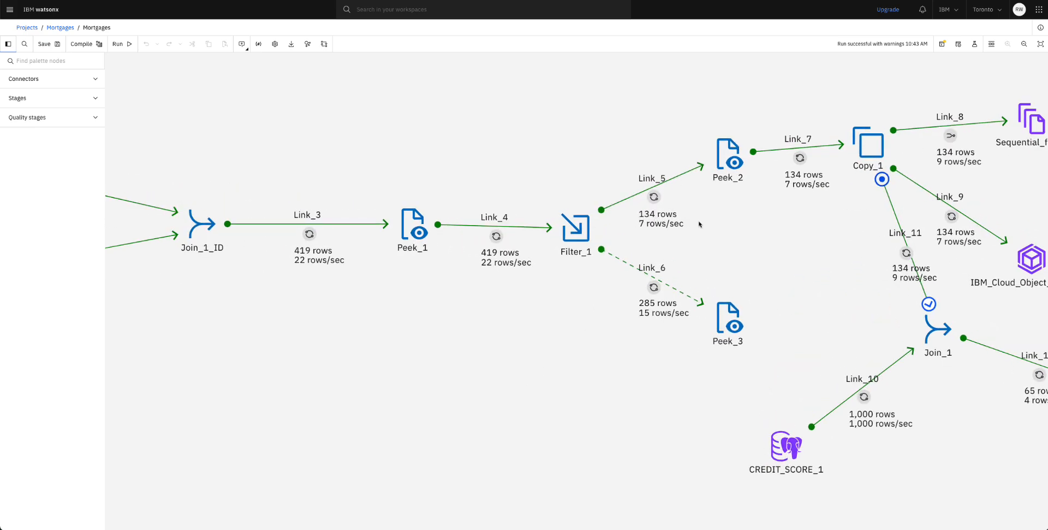
{"action": "scroll", "coordinate": [699, 223], "scroll_direction": "down", "scroll_amount": 5}
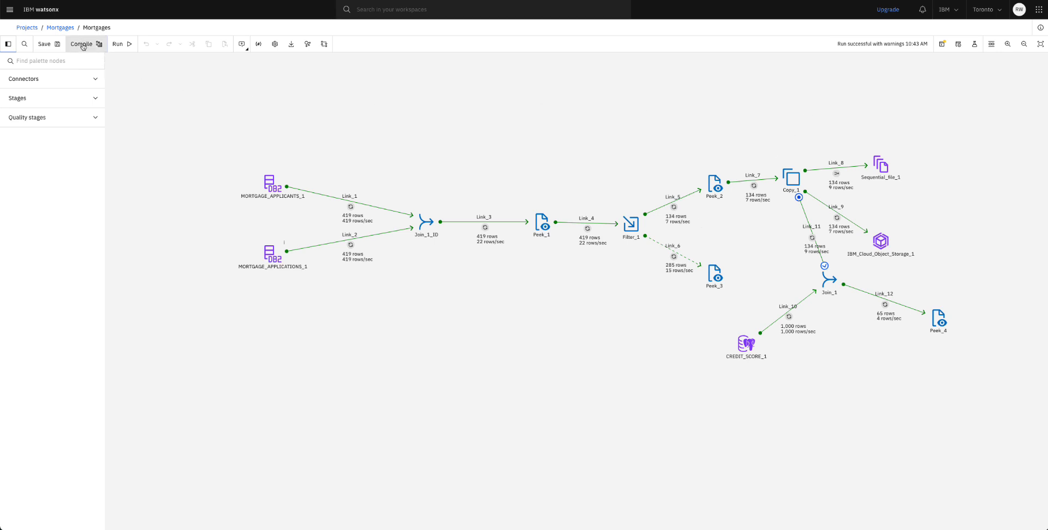
{"action": "left_click", "coordinate": [82, 47]}
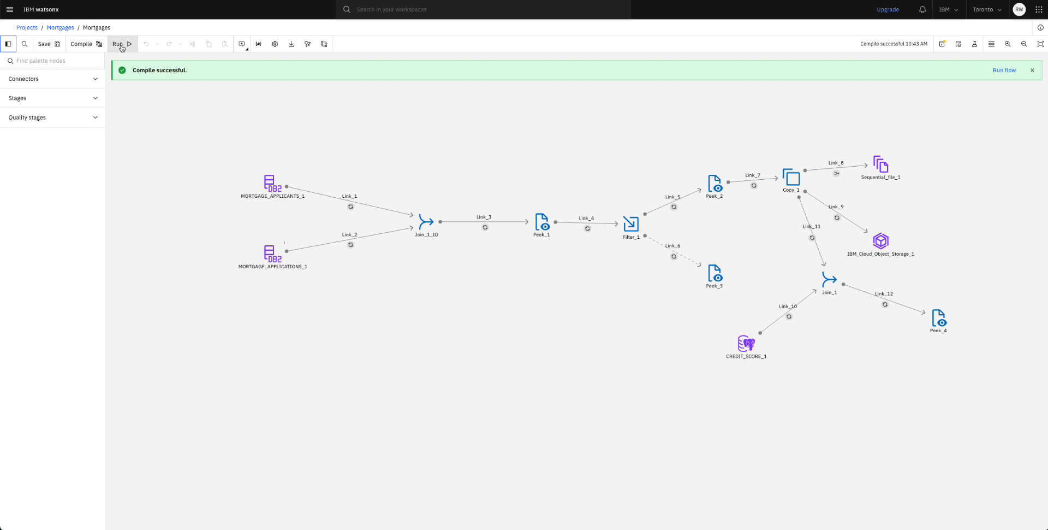
{"action": "left_click", "coordinate": [121, 46]}
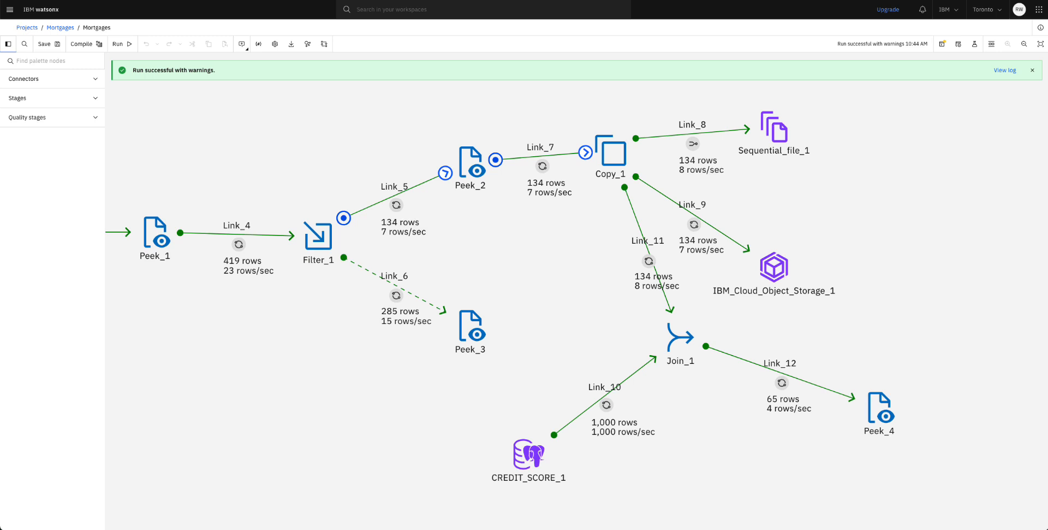
{"action": "left_click", "coordinate": [70, 49]}
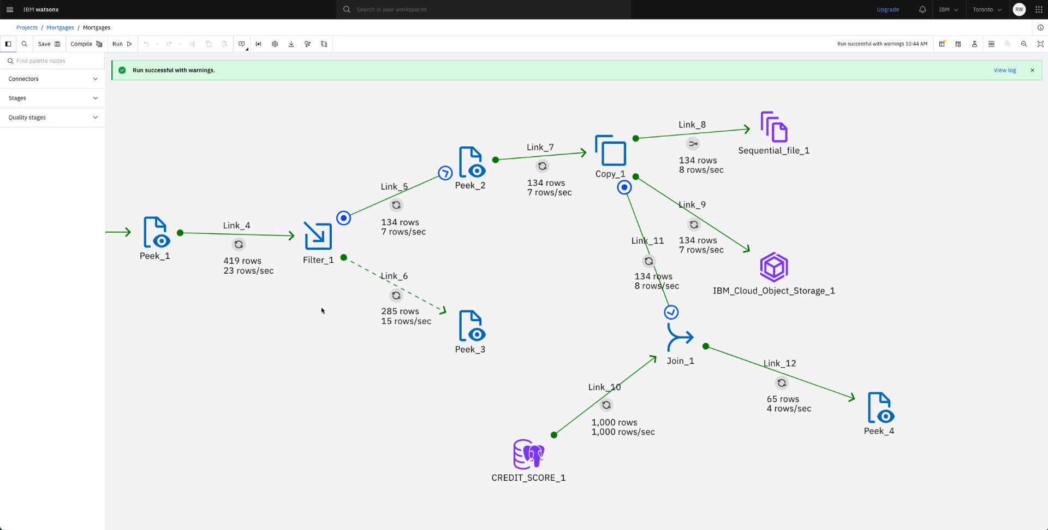
Open Filter_1's Link_5 where clause (APPLIEDONLINE = 'YES') in the expression editor with input columns expanded.
{"action": "left_click", "coordinate": [323, 247]}
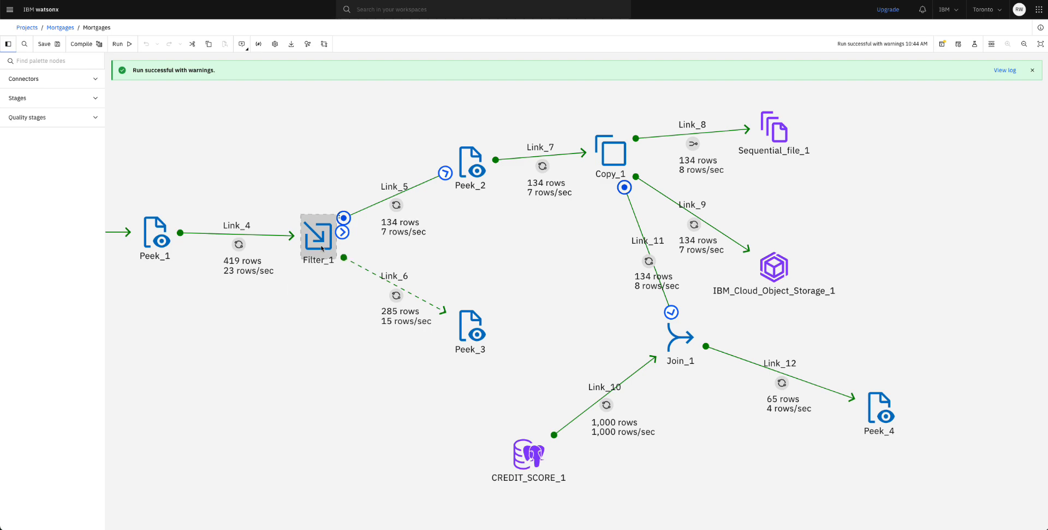
{"action": "double_click", "coordinate": [322, 247]}
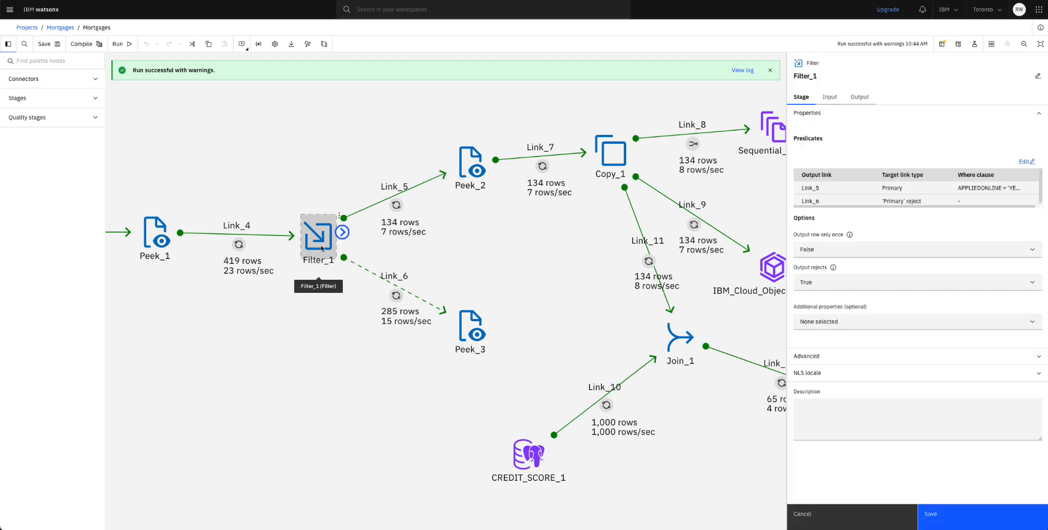
{"action": "left_click", "coordinate": [1026, 163]}
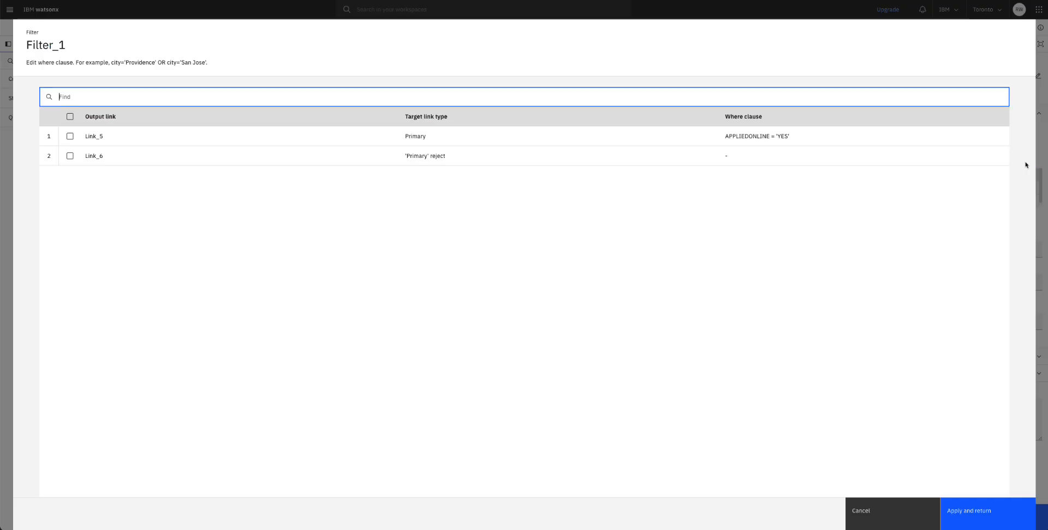
{"action": "left_click", "coordinate": [796, 138]}
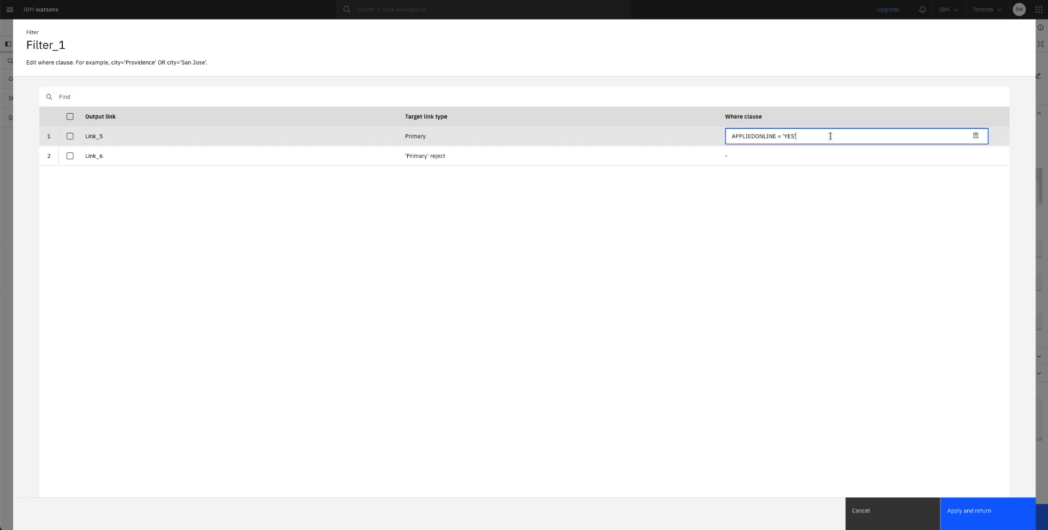
{"action": "left_click", "coordinate": [976, 139]}
{"action": "left_click", "coordinate": [44, 135]}
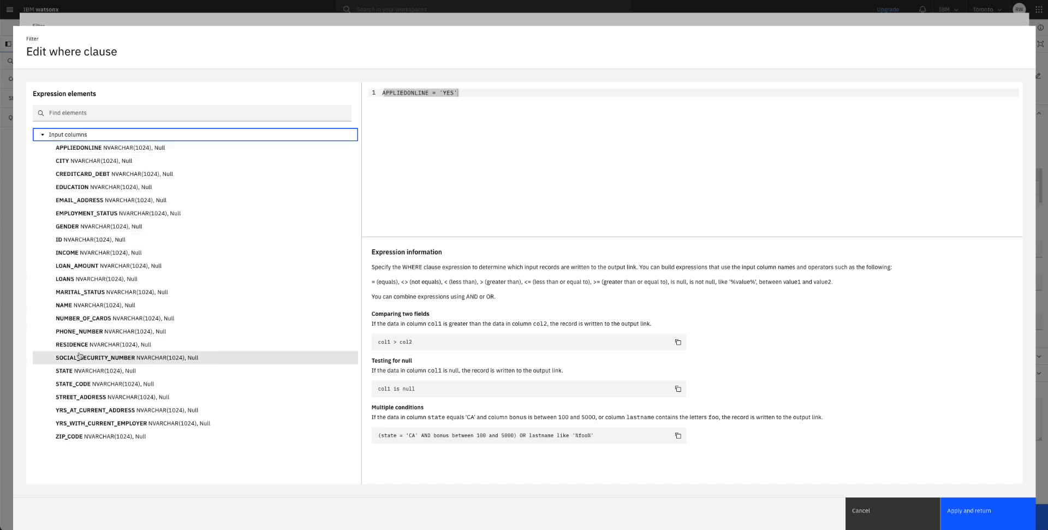
Append AND MARITAL_STATUS to Link_5's where clause after APPLIEDONLINE = 'YES'.
{"action": "left_click", "coordinate": [84, 292]}
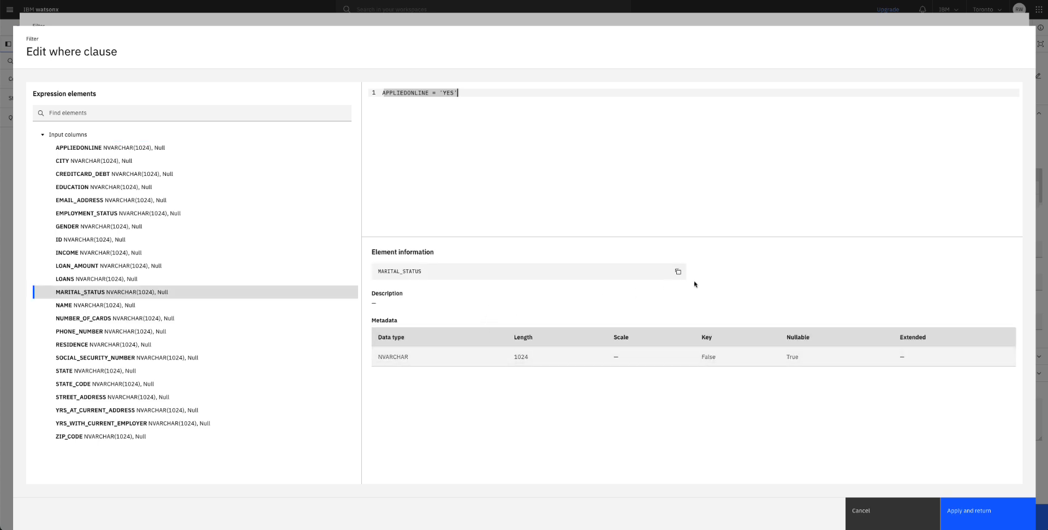
{"action": "left_click", "coordinate": [678, 272]}
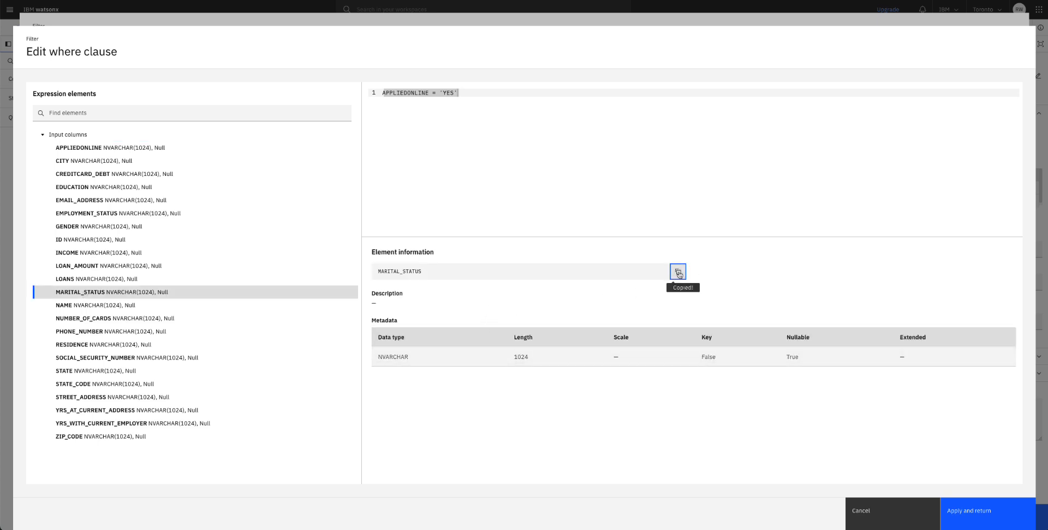
{"action": "left_click", "coordinate": [473, 95]}
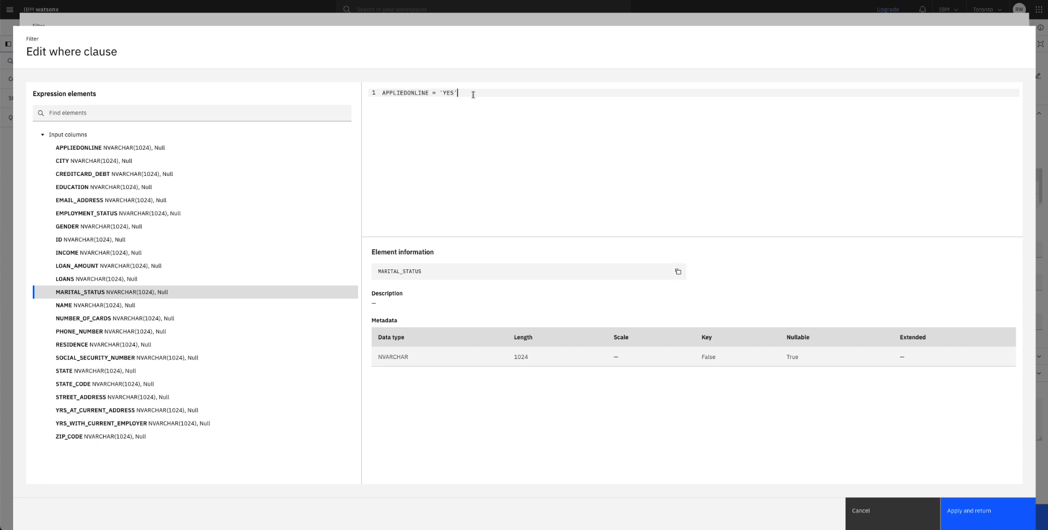
{"action": "type", "text": "AND"}
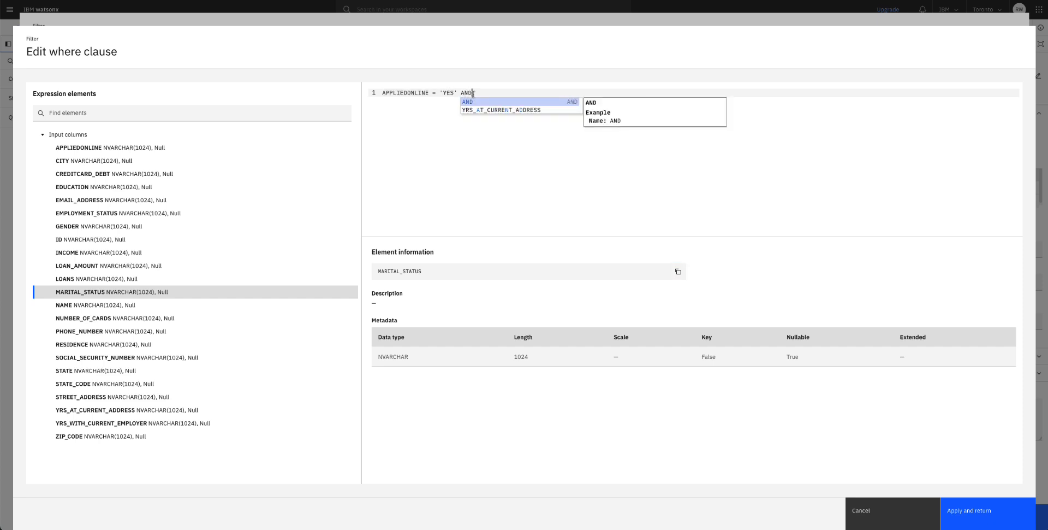
{"action": "key", "text": "Escape"}
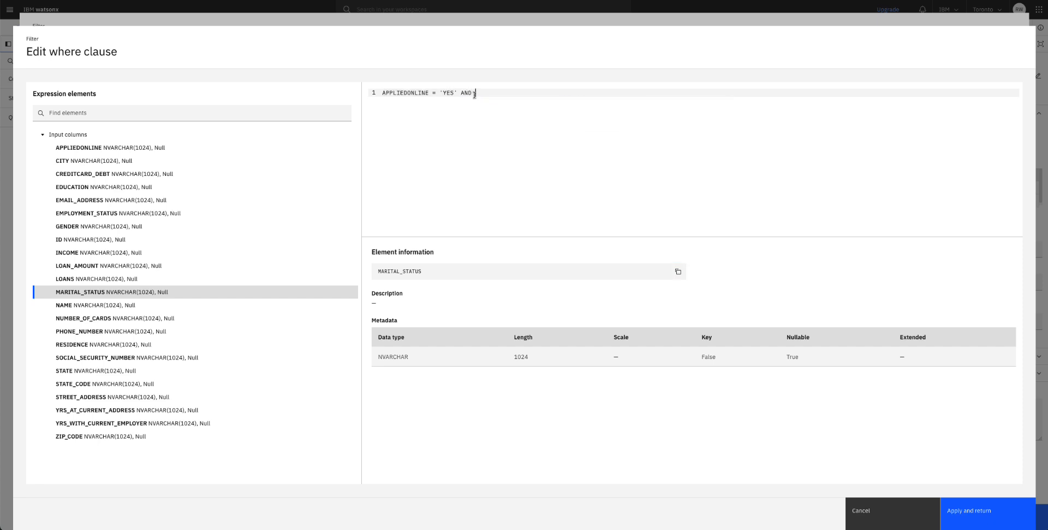
{"action": "right_click", "coordinate": [486, 93]}
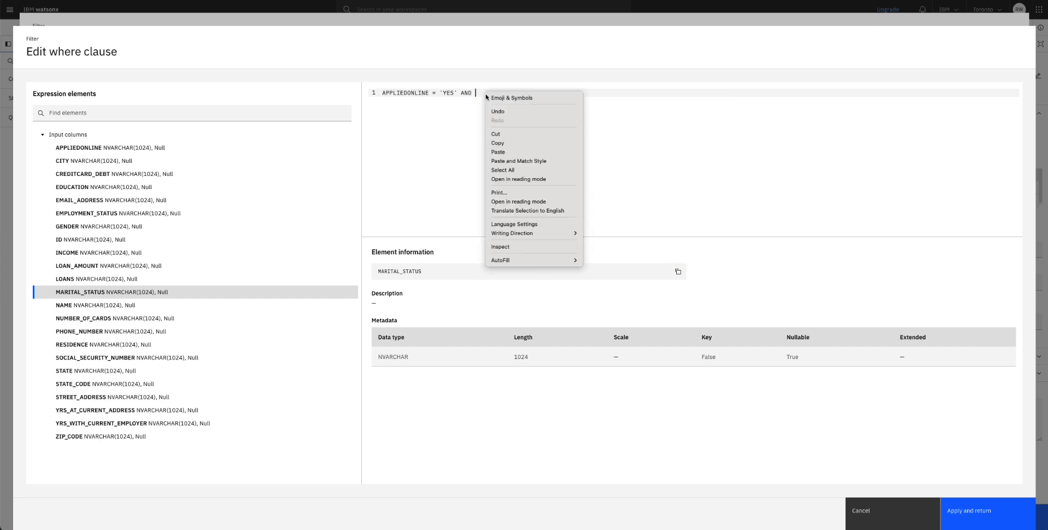
{"action": "left_click", "coordinate": [509, 151]}
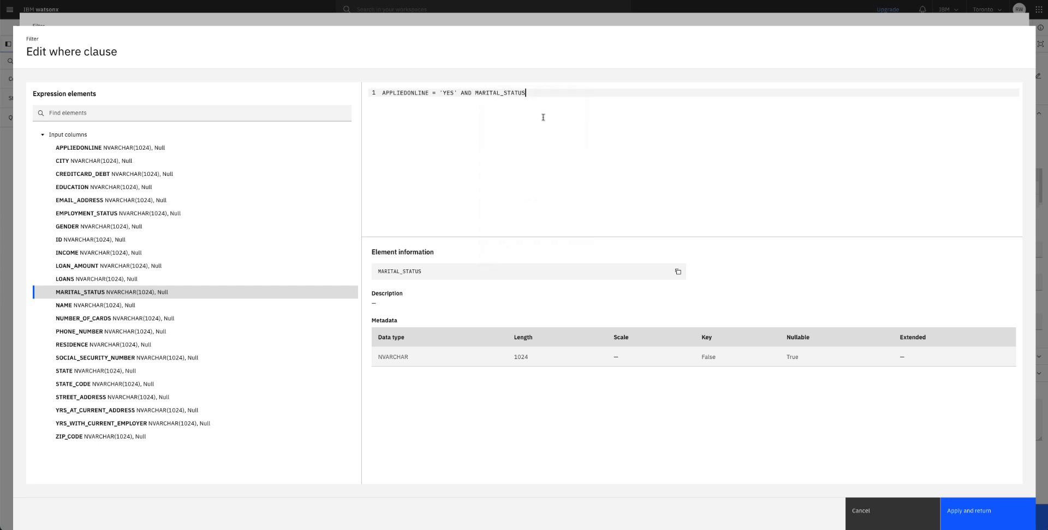
Finish the condition with = 'Married' and apply the Filter_1 predicate changes.
{"action": "type", "text": "= 'M"}
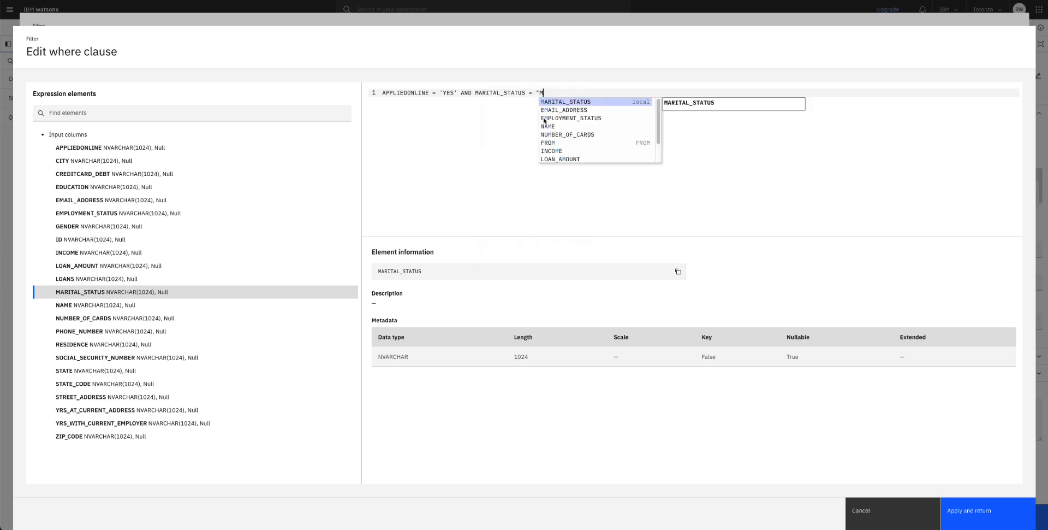
{"action": "key", "text": "BackSpace"}
{"action": "key", "text": "BackSpace"}
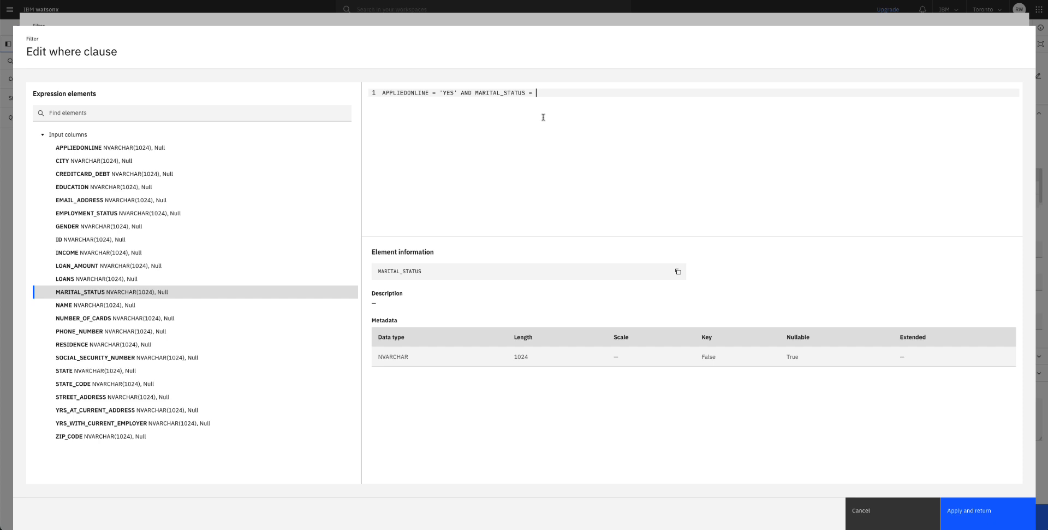
{"action": "type", "text": "'Married'"}
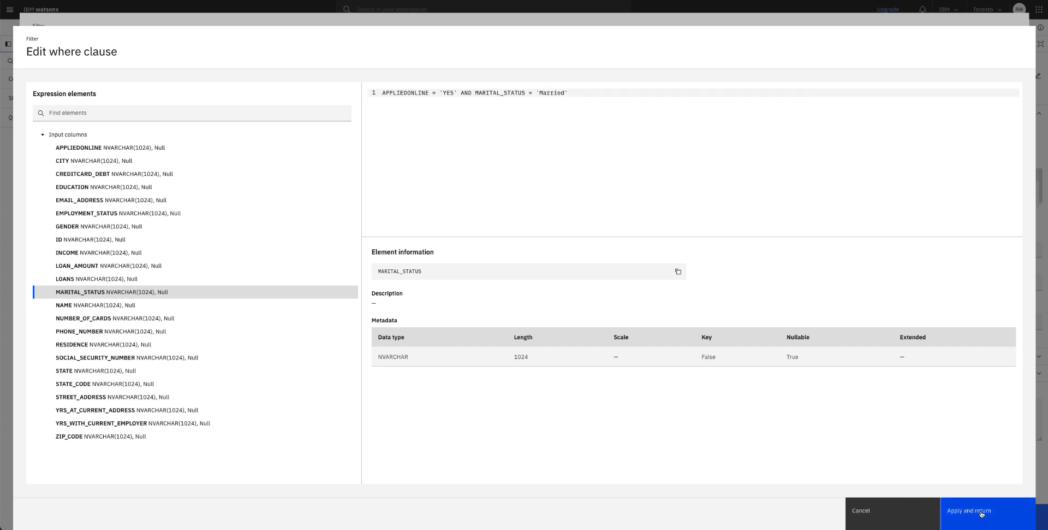
{"action": "left_click", "coordinate": [957, 510]}
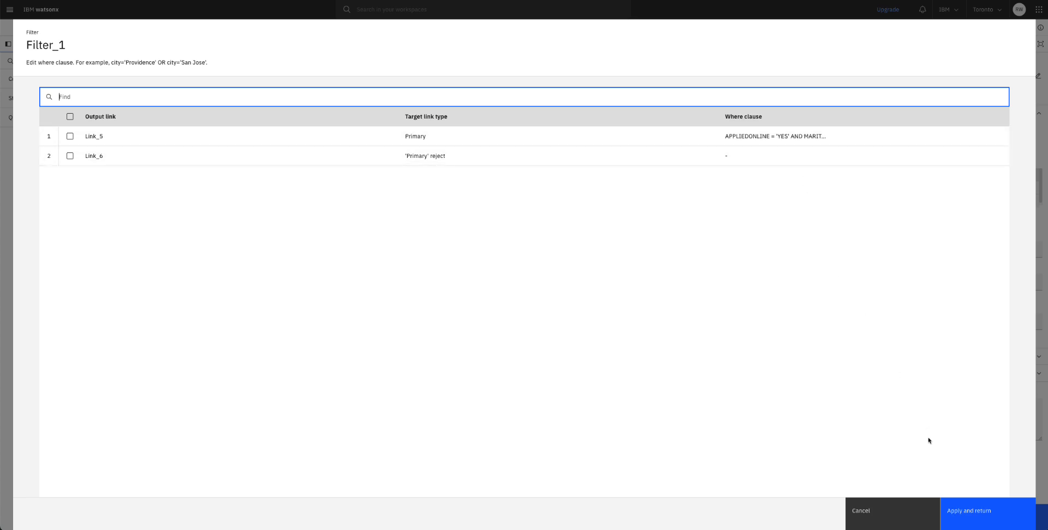
{"action": "left_click", "coordinate": [973, 517]}
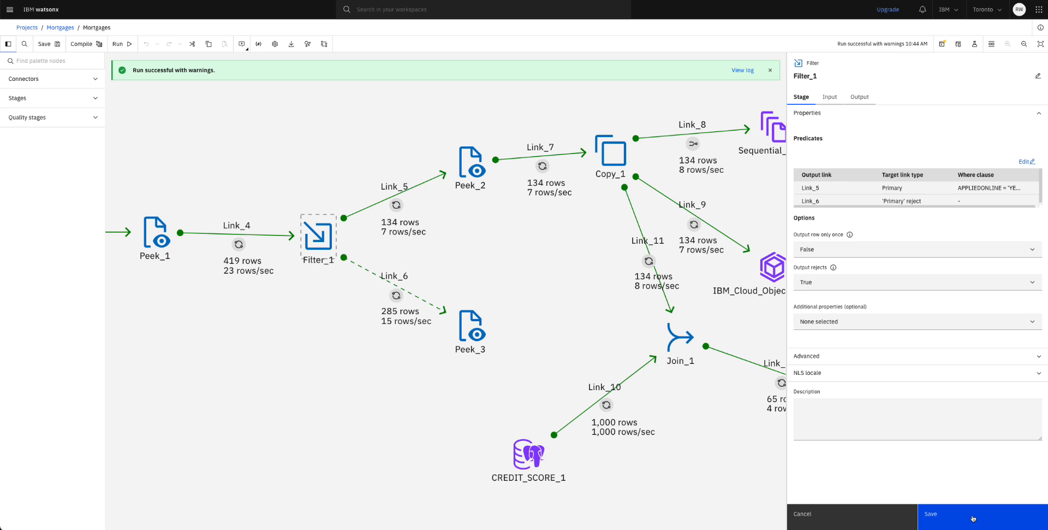
Save the Filter_1 stage changes, then recompile and run the Mortgages flow.
{"action": "left_click", "coordinate": [953, 513]}
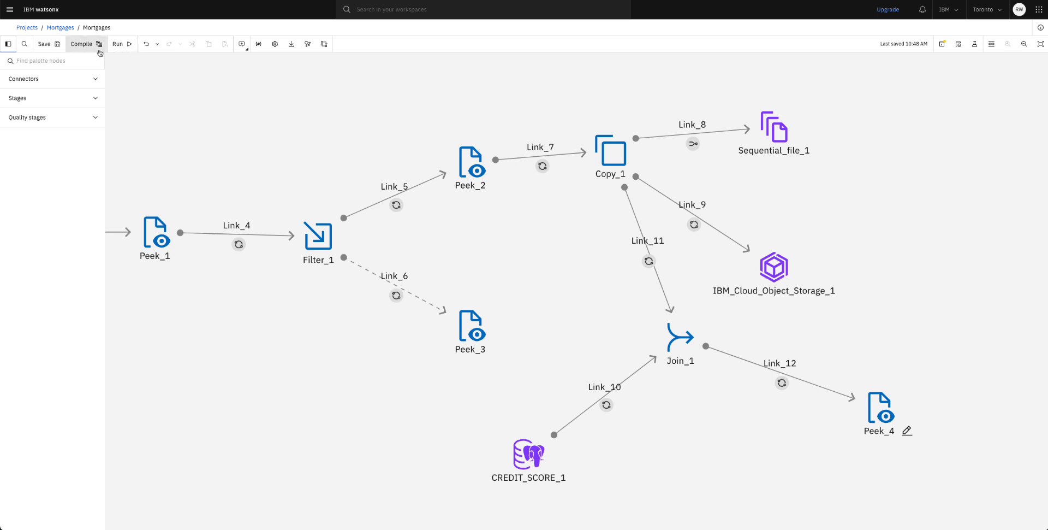
{"action": "left_click", "coordinate": [85, 48]}
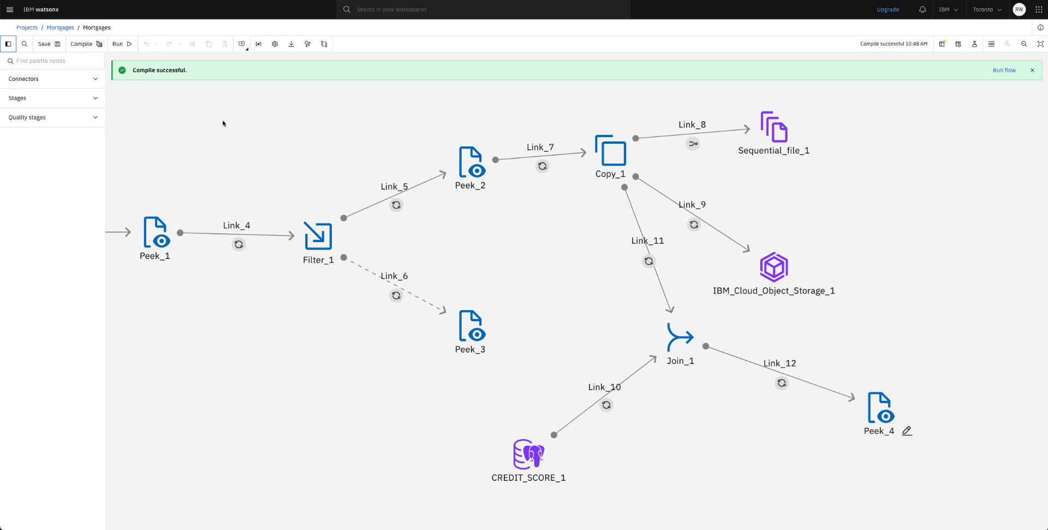
{"action": "left_click", "coordinate": [120, 46]}
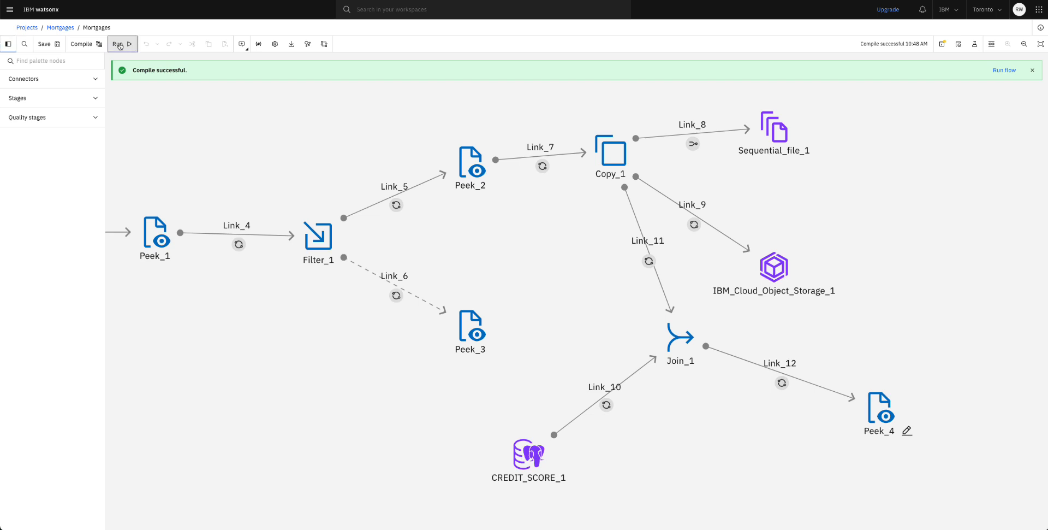